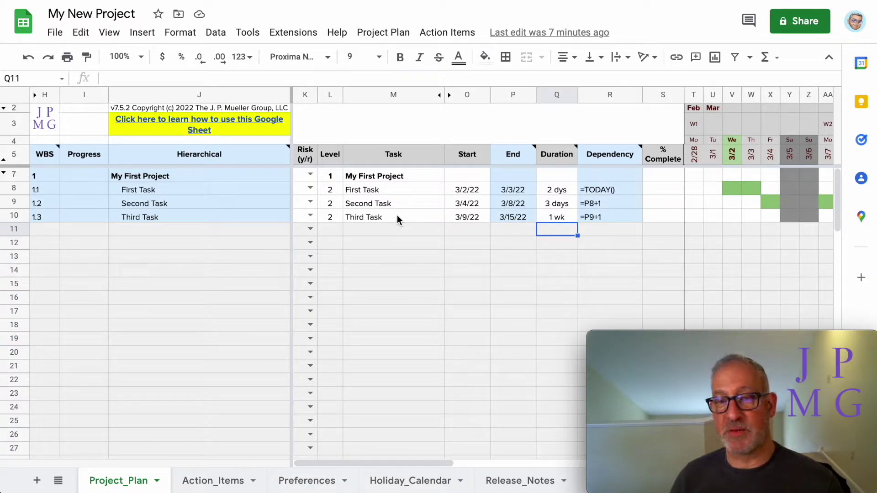
# Insert a blank row above Second Task as row 9
pyautogui.click(15, 201)
pyautogui.rightClick(16, 201)
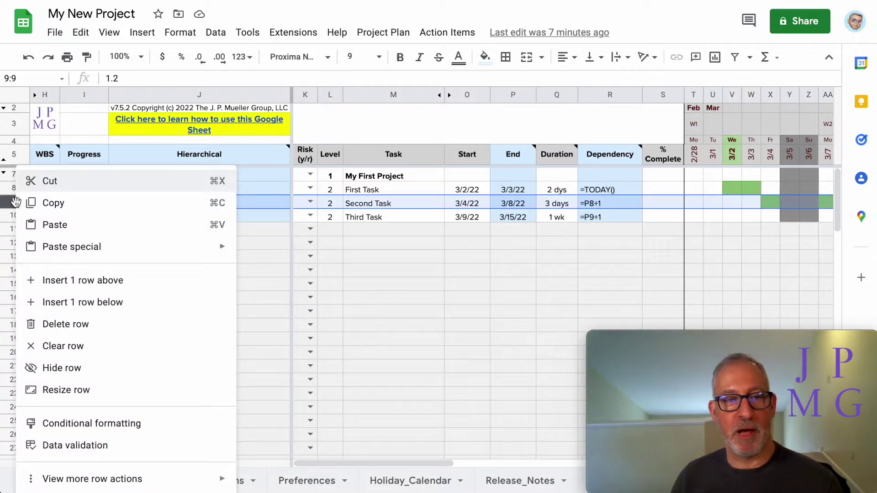
pyautogui.click(101, 281)
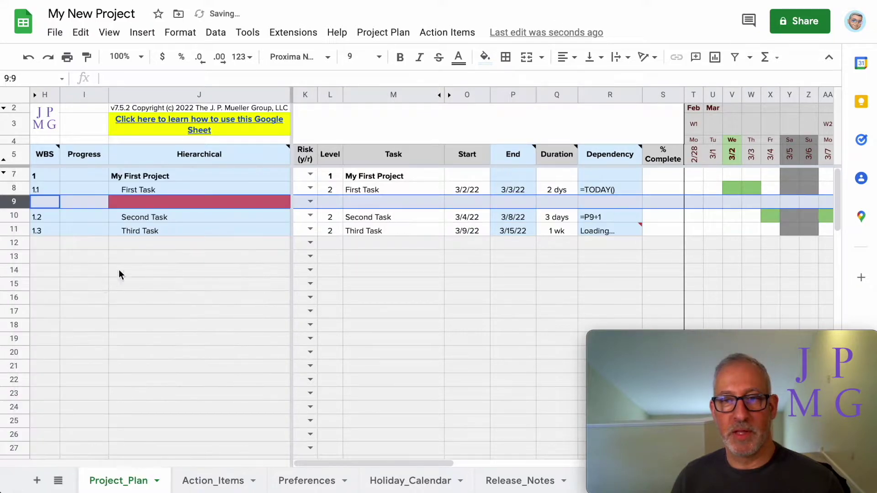
# Inspect the End formulas down column P, finding the new row's P9 cell empty
pyautogui.click(532, 245)
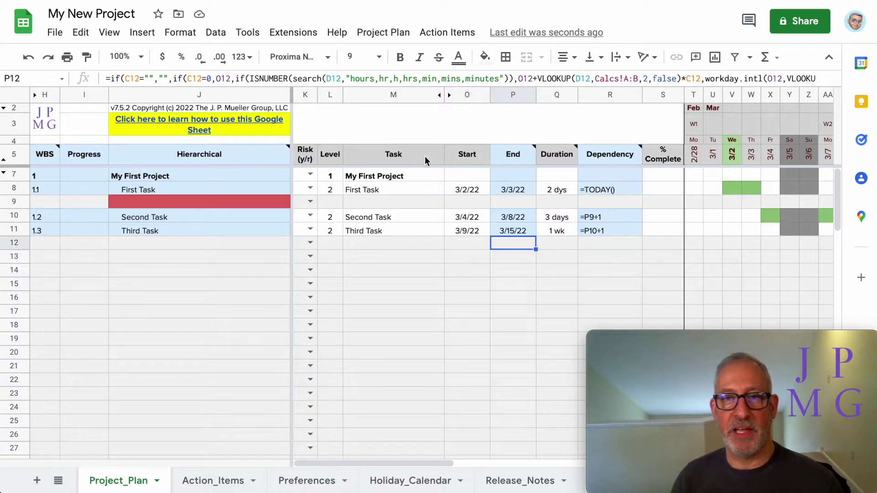
pyautogui.doubleClick(408, 79)
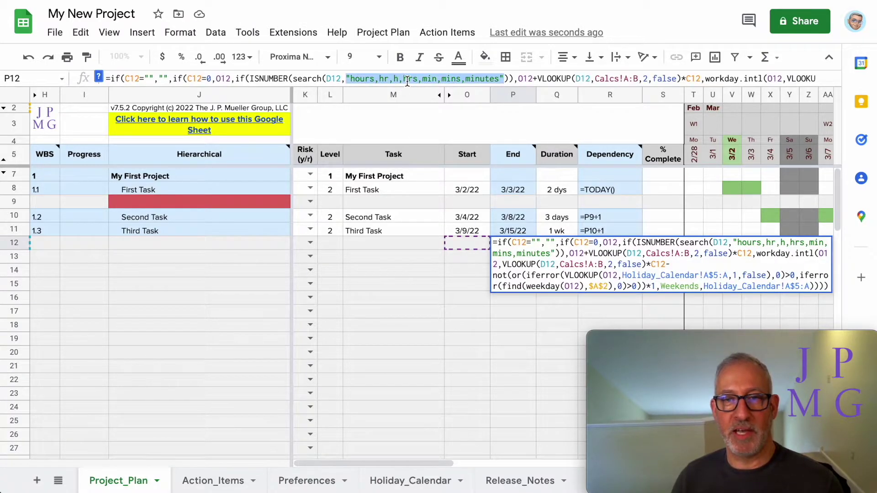
pyautogui.click(508, 310)
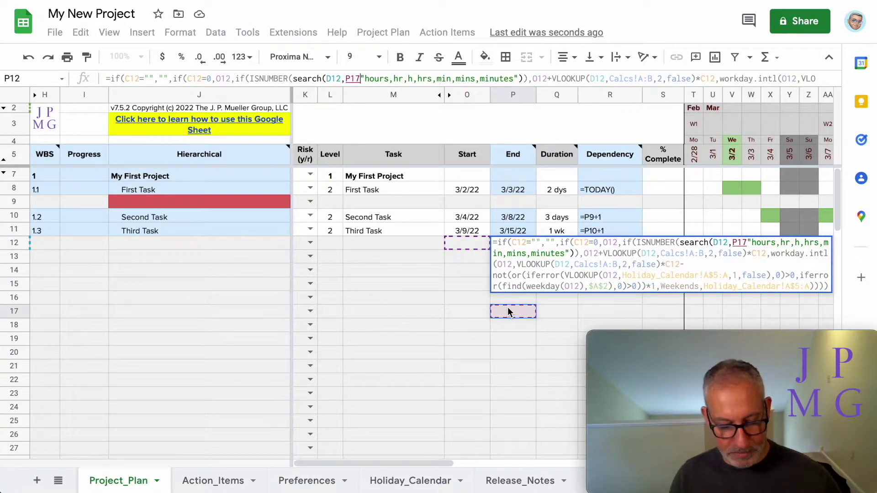
pyautogui.press('Escape')
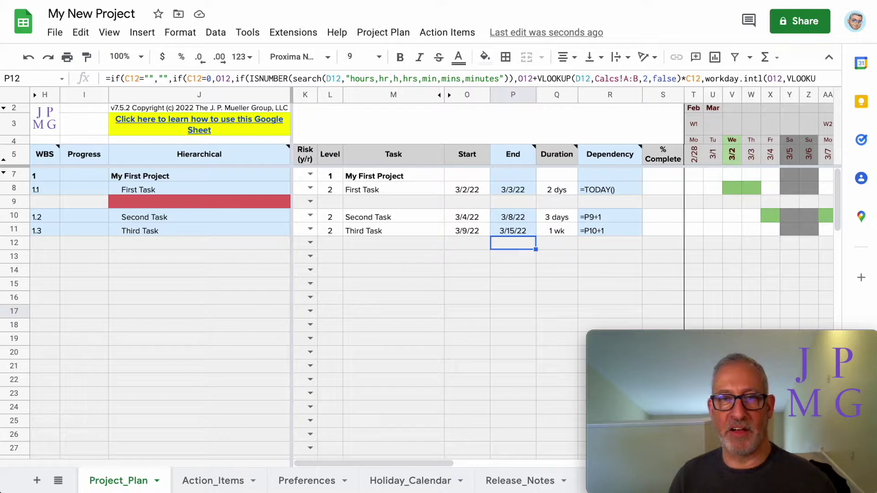
pyautogui.press('Up')
pyautogui.press('Up')
pyautogui.press('Up')
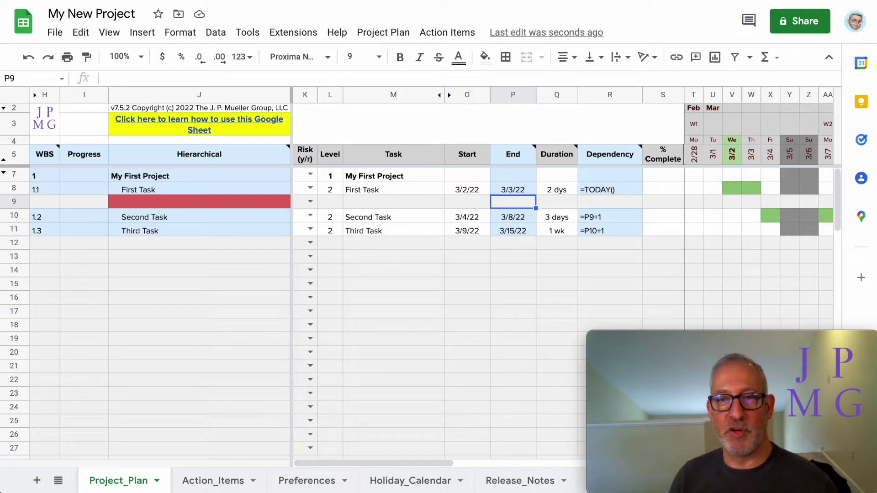
pyautogui.press('Up')
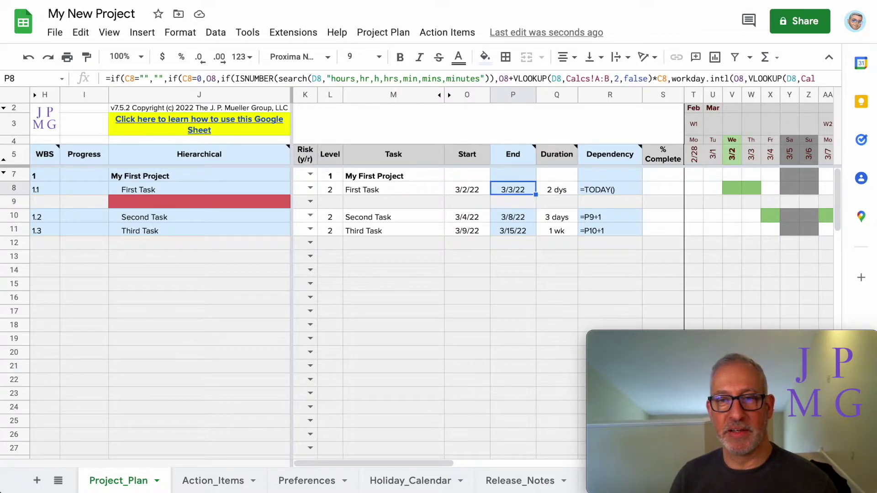
pyautogui.press('Down')
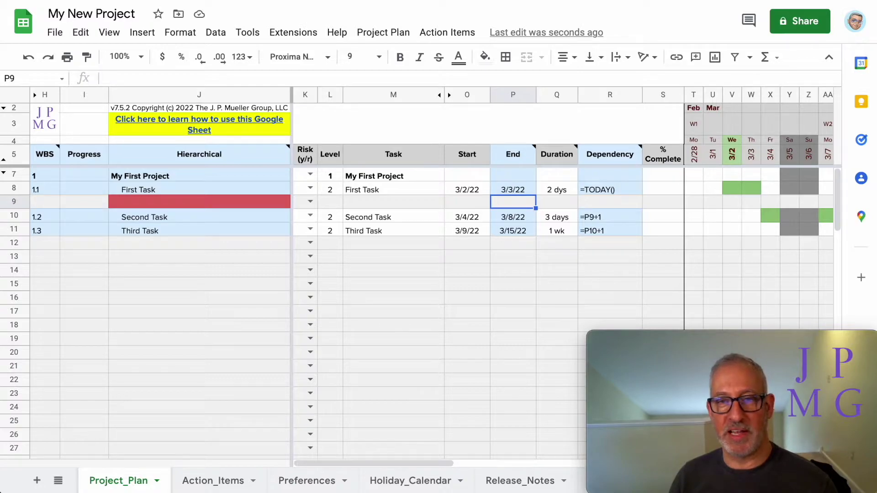
pyautogui.press('Down')
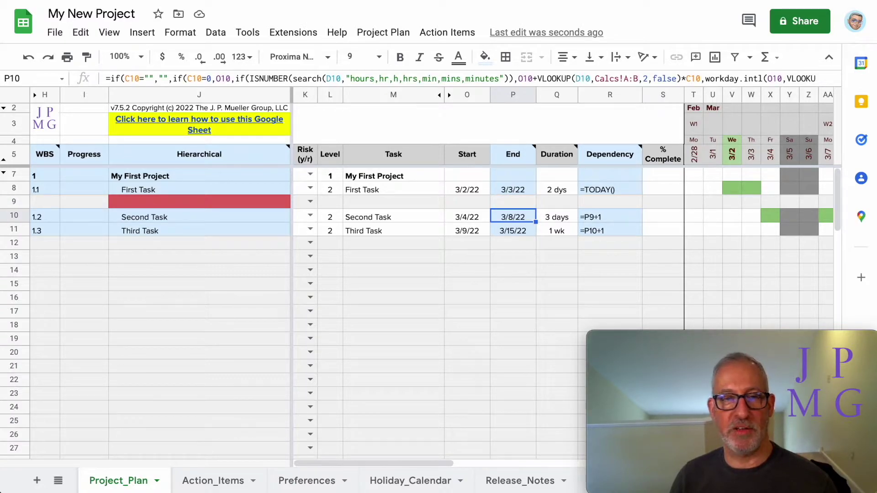
pyautogui.press('Down')
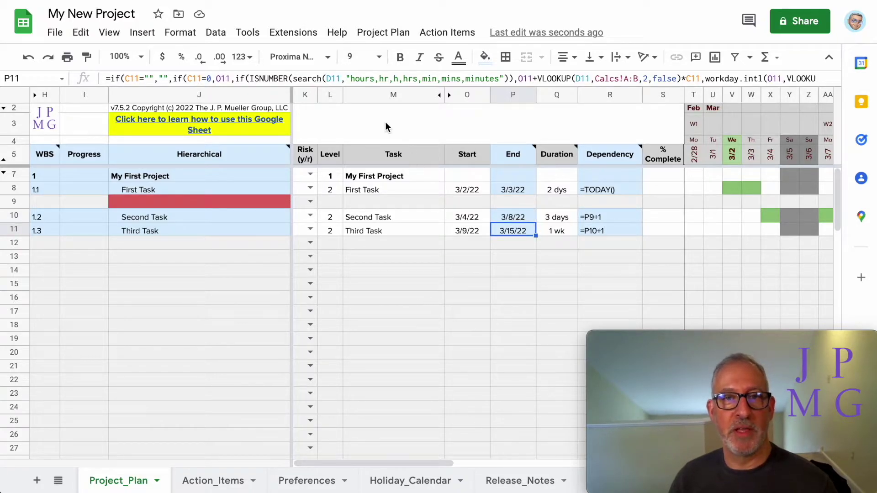
pyautogui.click(301, 37)
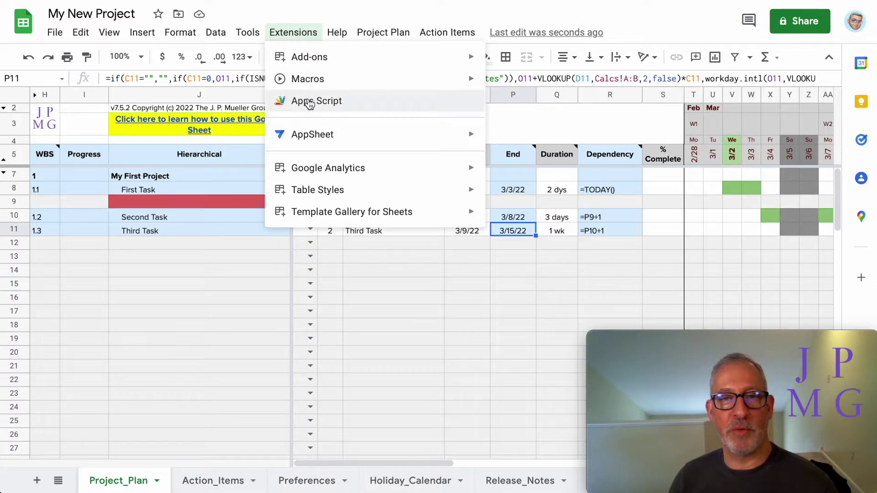
# Open the Project Plan Functions script project and go to its still-empty Triggers page
pyautogui.click(309, 101)
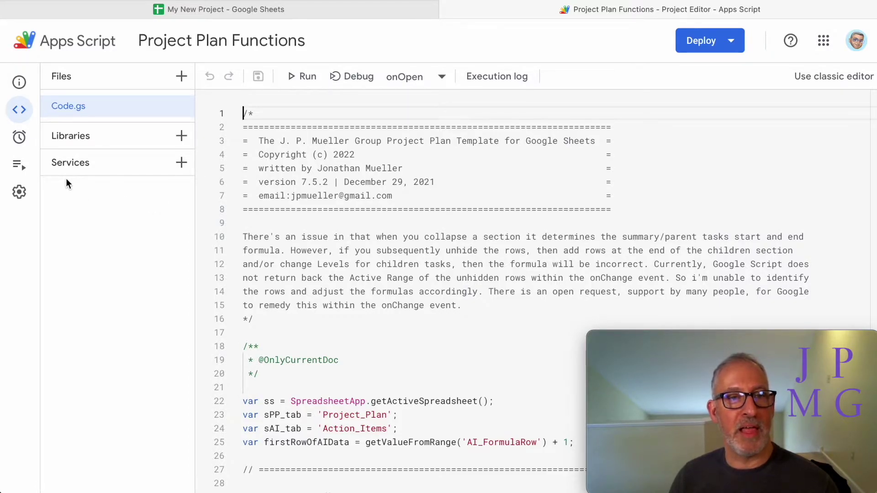
pyautogui.moveTo(34, 114)
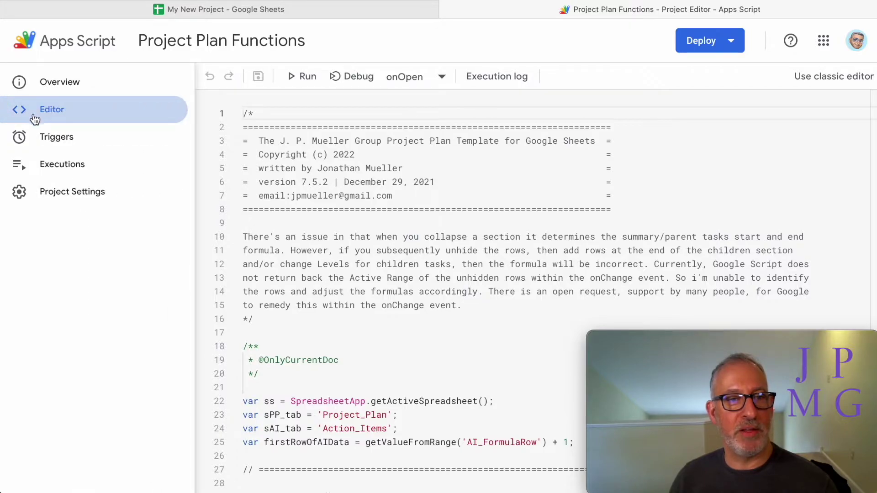
pyautogui.click(37, 143)
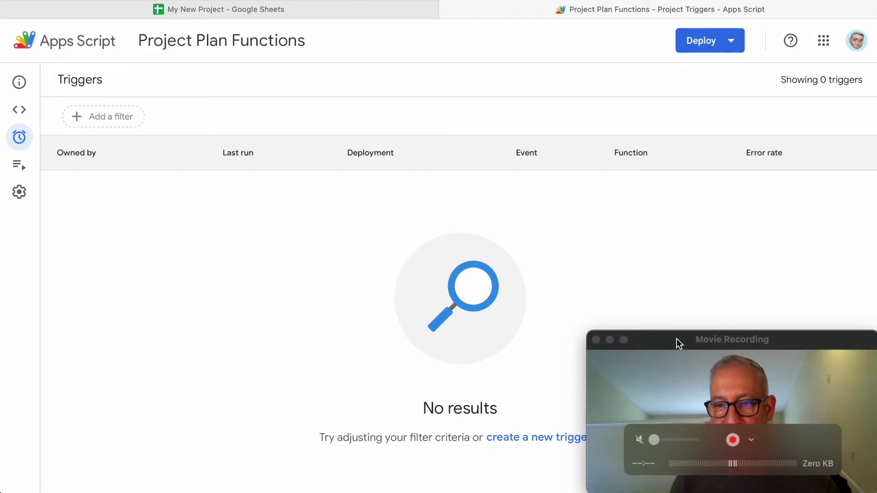
pyautogui.moveTo(675, 340); pyautogui.dragTo(524, 342)
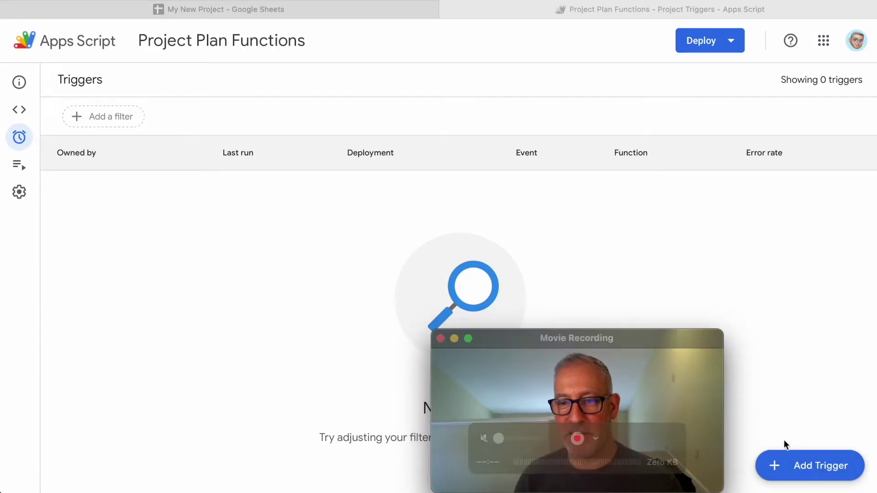
pyautogui.click(832, 466)
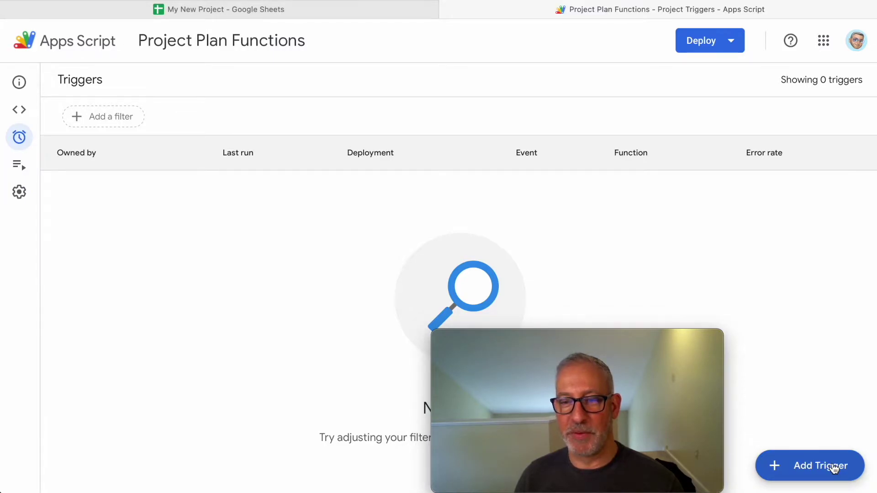
# Start a new trigger and select onChange as the function to run
pyautogui.click(832, 465)
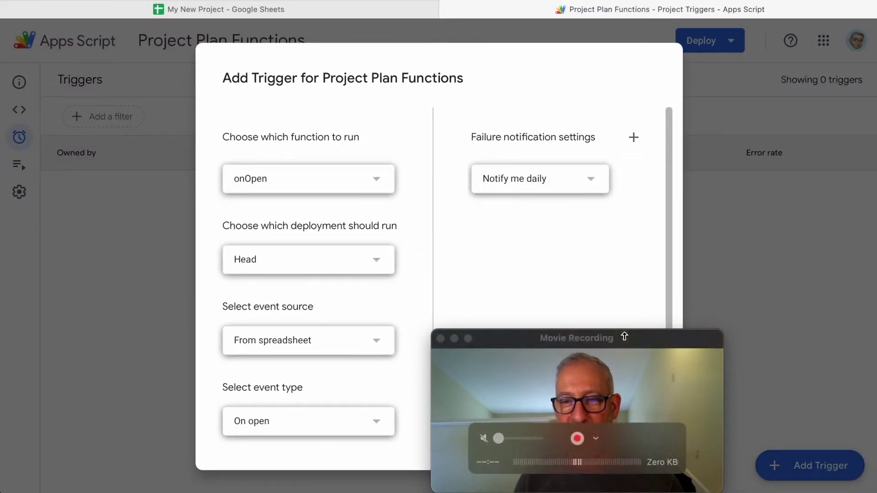
pyautogui.moveTo(644, 341); pyautogui.dragTo(777, 337)
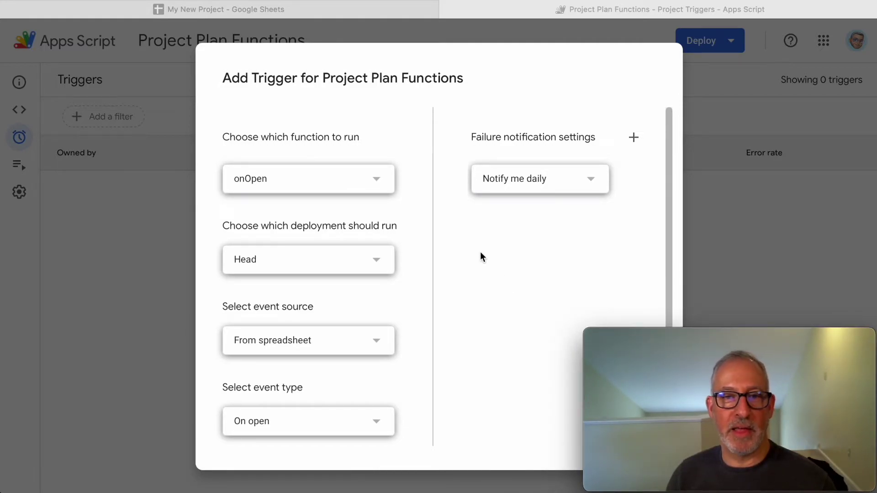
pyautogui.click(360, 128)
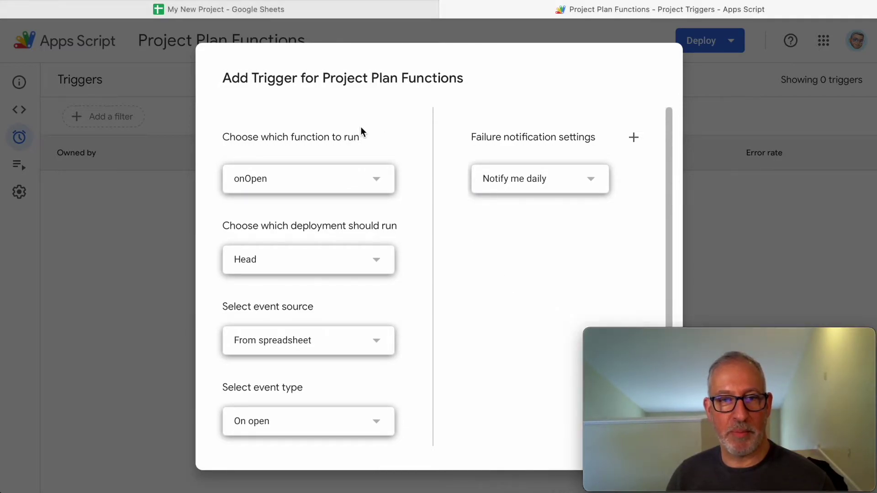
pyautogui.click(326, 184)
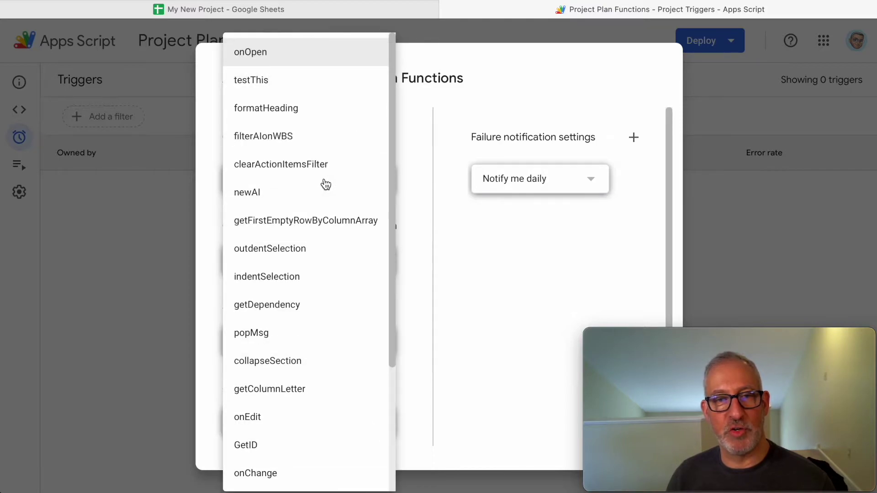
pyautogui.click(292, 479)
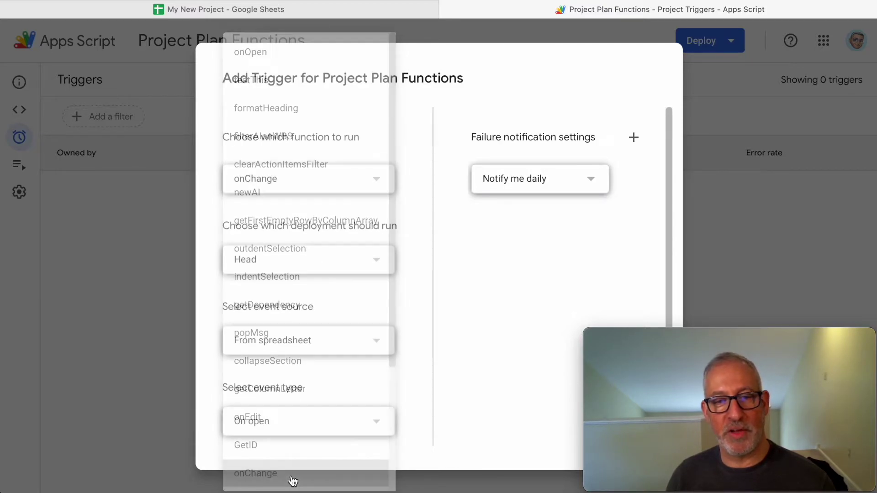
# Set the trigger's event type to On change from spreadsheet and save it
pyautogui.click(369, 430)
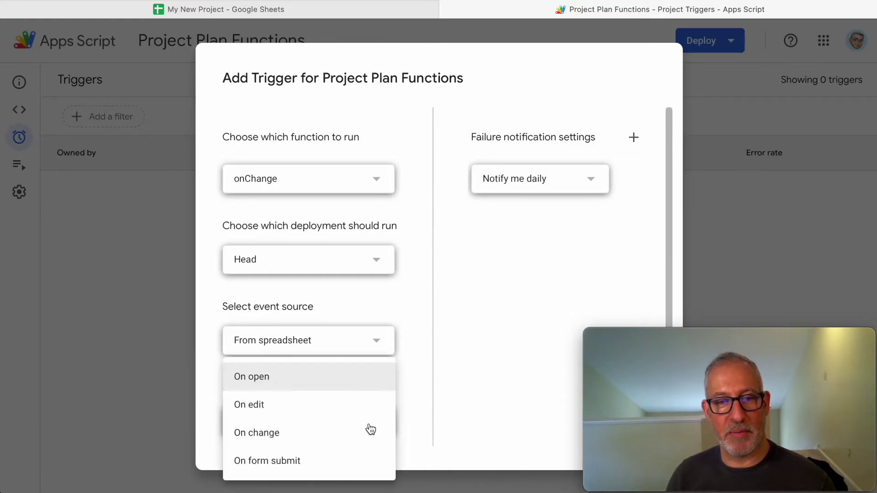
pyautogui.click(370, 430)
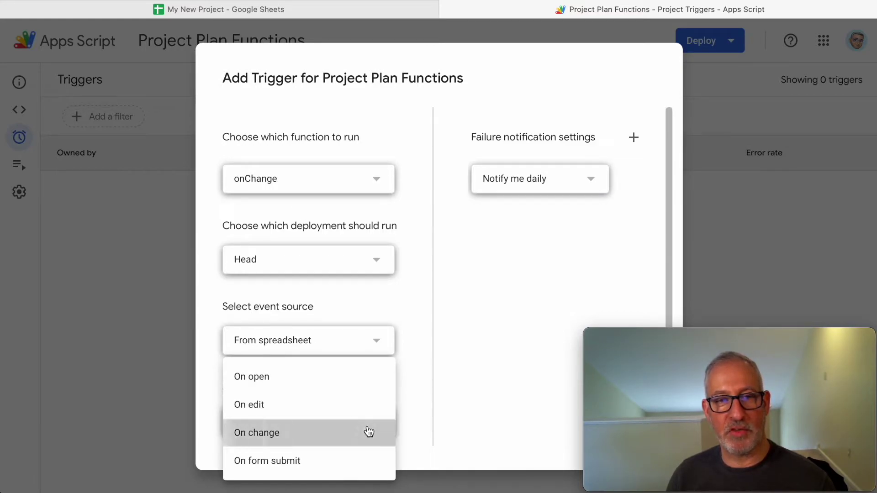
pyautogui.moveTo(765, 337)
pyautogui.mouseDown()
pyautogui.moveTo(766, 265)
pyautogui.moveTo(776, 345)
pyautogui.moveTo(769, 334)
pyautogui.mouseUp()
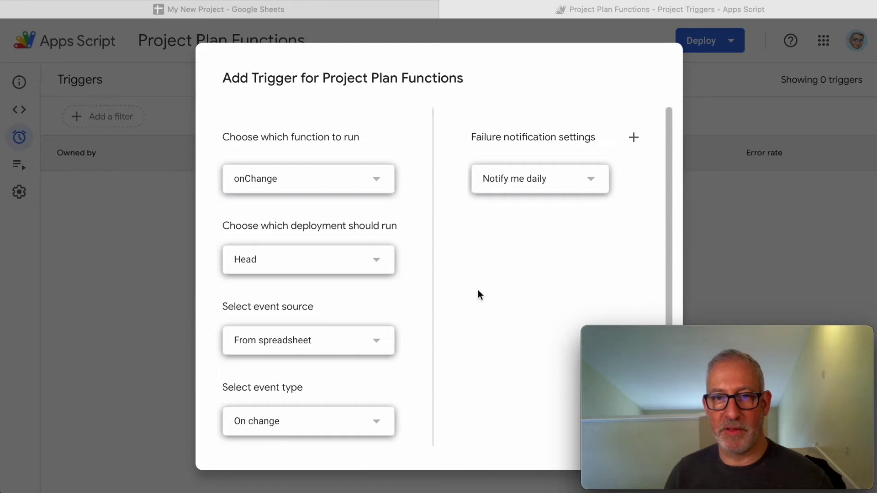
pyautogui.scroll(-2, 479, 289)
pyautogui.moveTo(669, 337)
pyautogui.moveTo(669, 336); pyautogui.dragTo(667, 236)
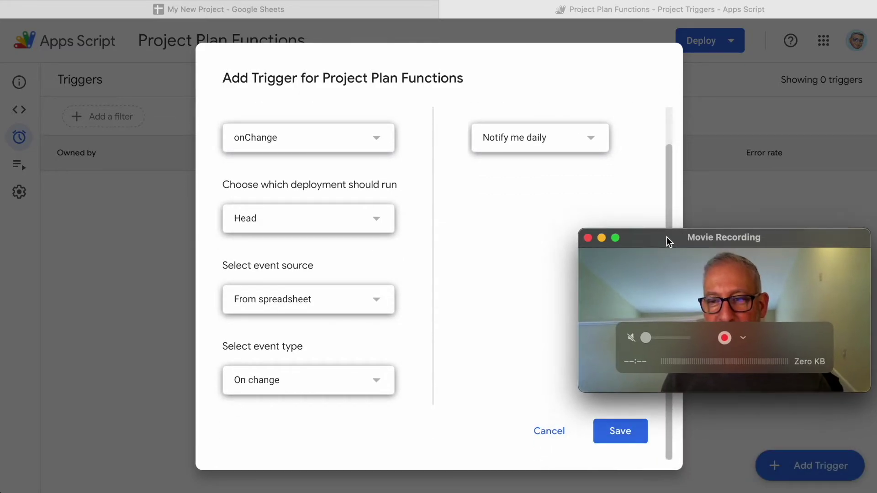
pyautogui.click(614, 436)
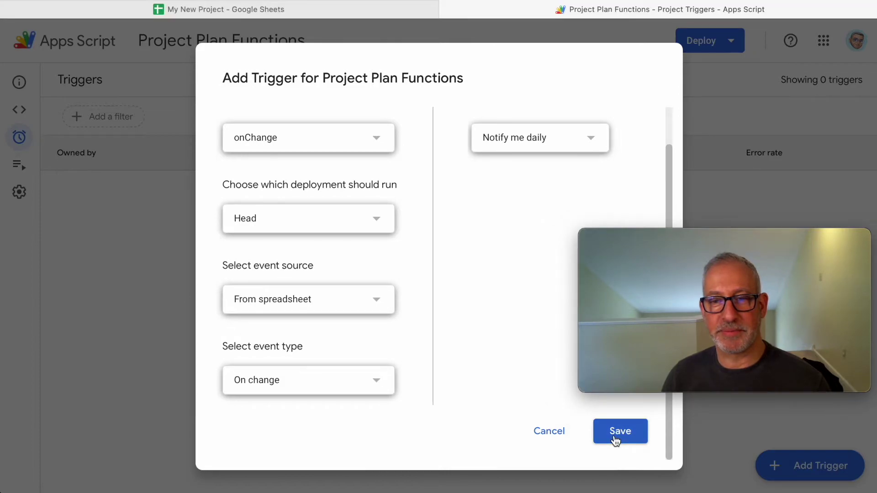
pyautogui.click(615, 438)
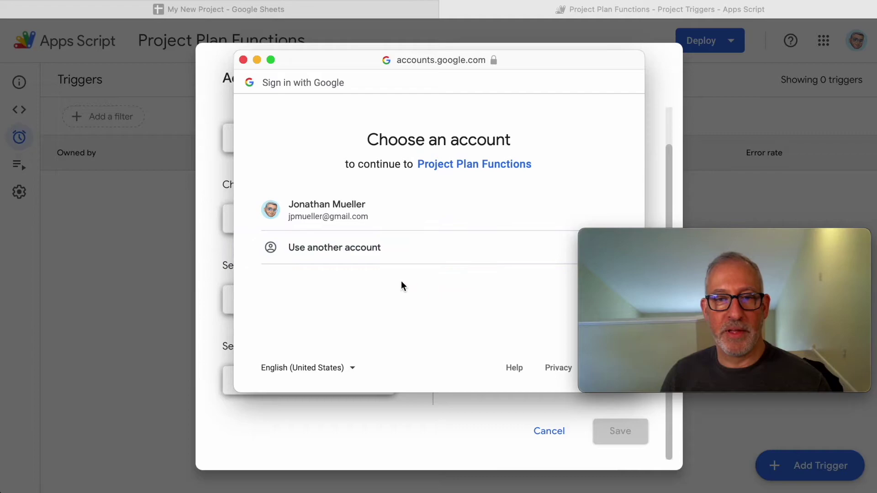
# Choose the Google account and proceed past the unsafe-app warning to Project Plan Functions
pyautogui.click(373, 221)
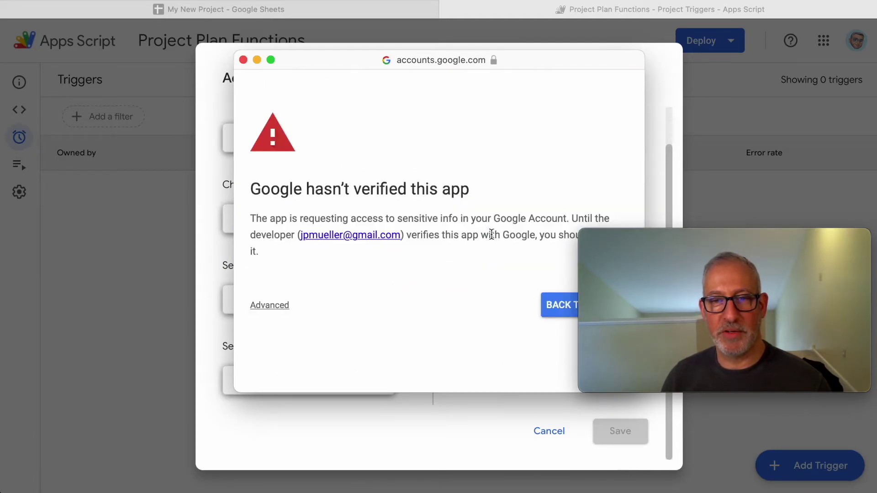
pyautogui.moveTo(643, 275)
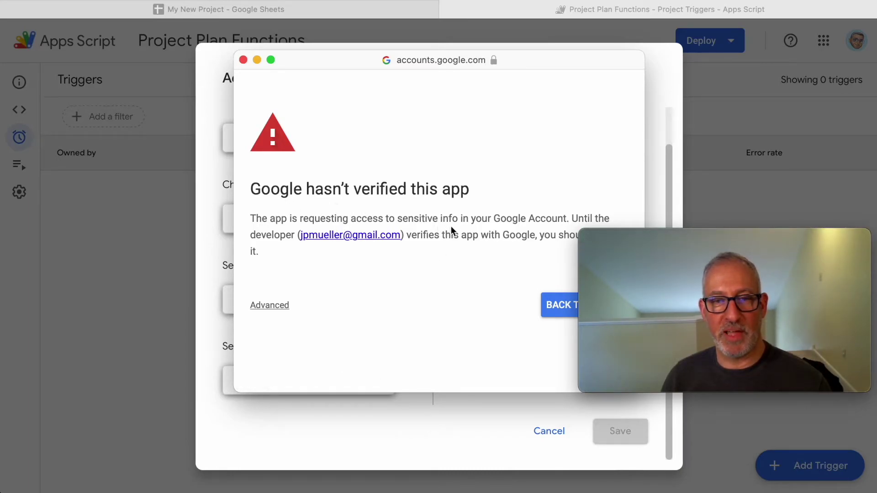
pyautogui.click(271, 306)
pyautogui.scroll(-3, 370, 328)
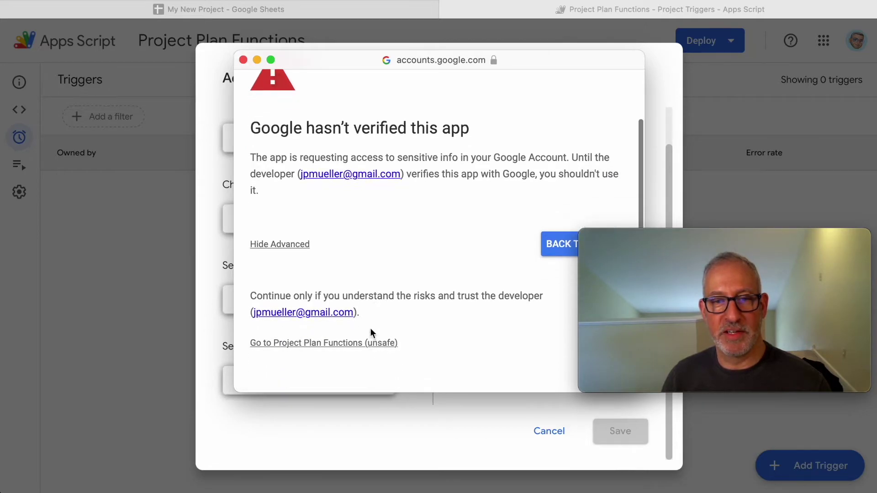
pyautogui.moveTo(600, 273)
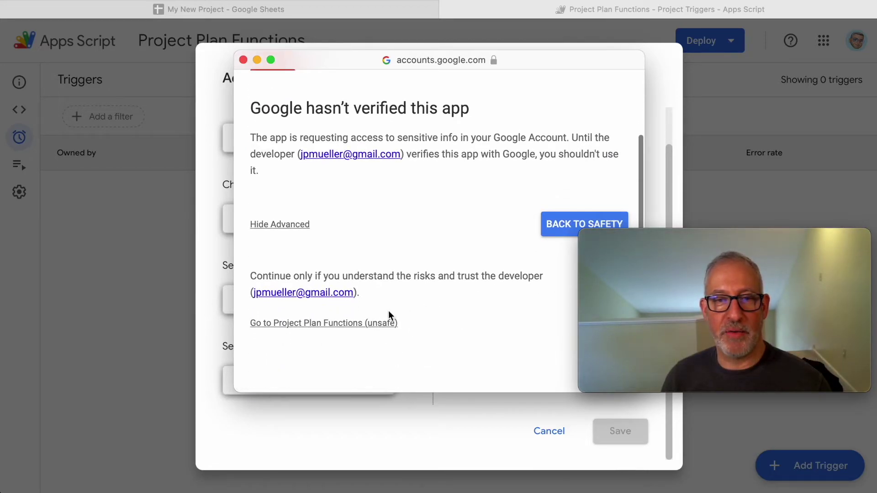
pyautogui.click(313, 325)
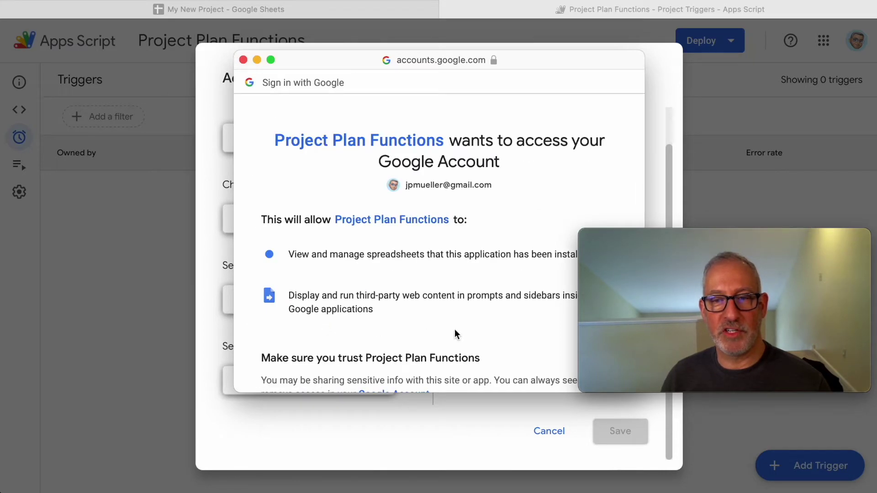
# Allow the script access, then close the script editor to return to the spreadsheet
pyautogui.scroll(-5, 454, 329)
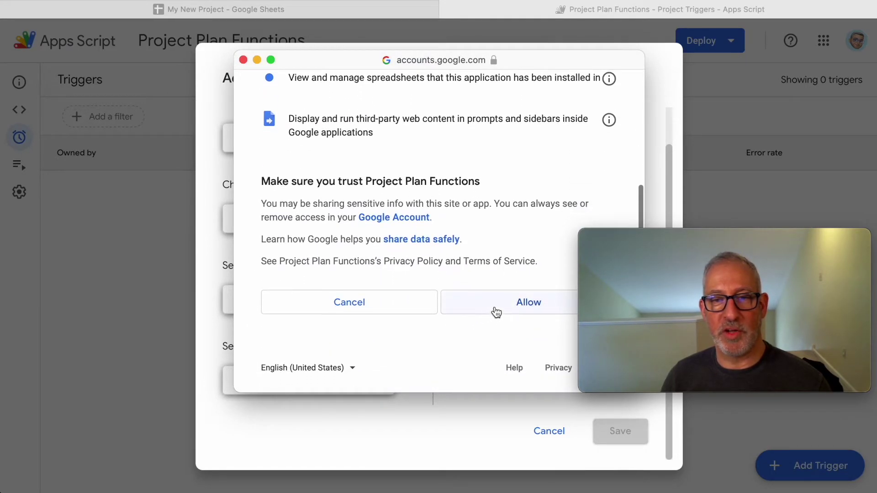
pyautogui.click(495, 308)
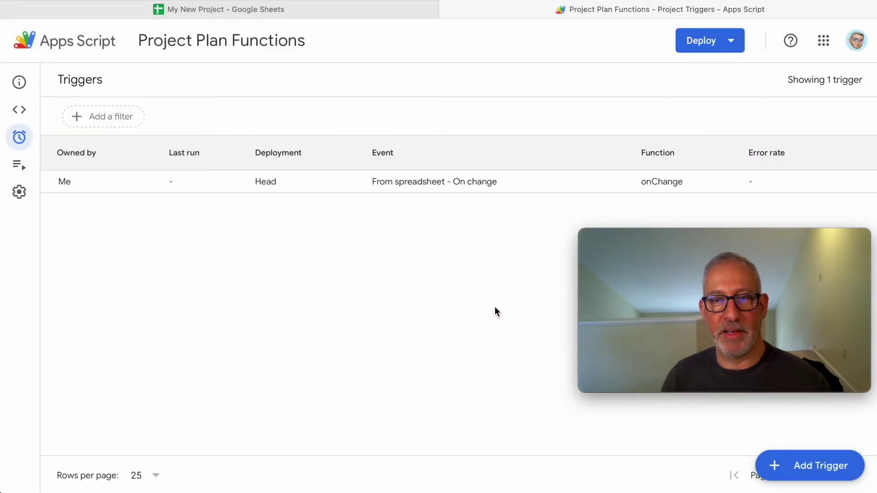
pyautogui.moveTo(649, 246)
pyautogui.moveTo(649, 246); pyautogui.dragTo(656, 344)
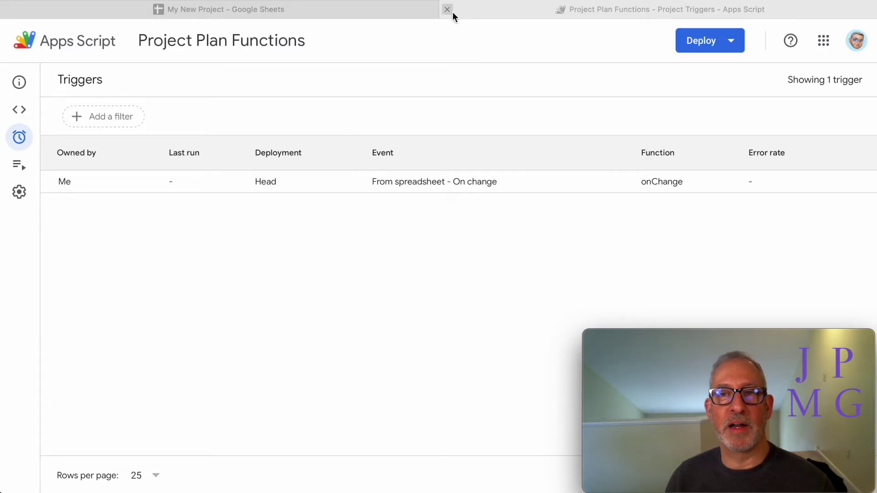
pyautogui.click(447, 9)
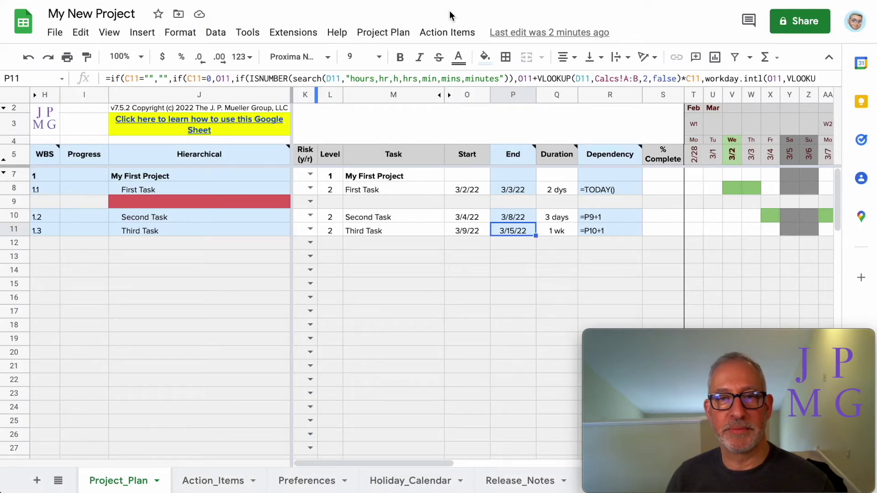
# Insert a blank row above Third Task at row 11
pyautogui.click(421, 227)
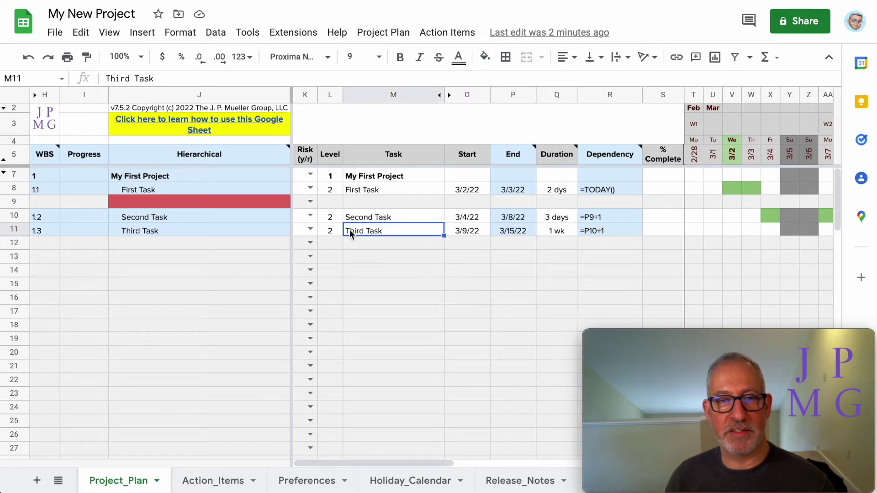
pyautogui.click(15, 230)
pyautogui.rightClick(16, 235)
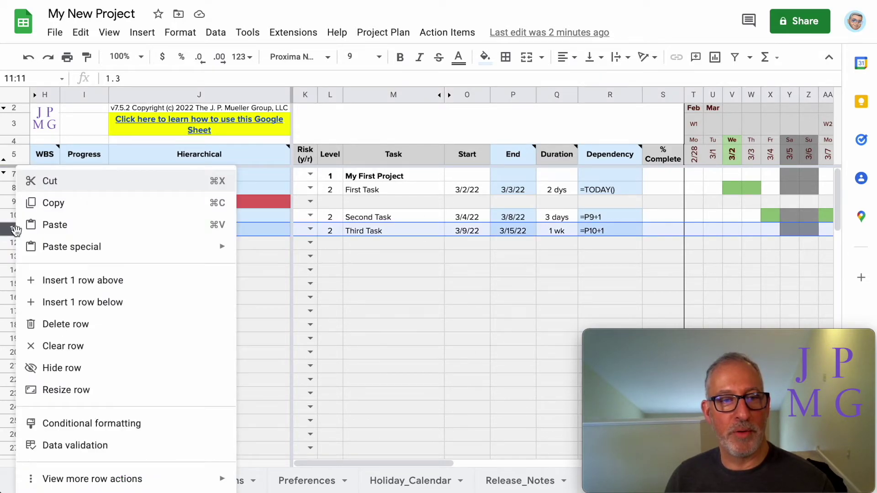
pyautogui.click(108, 281)
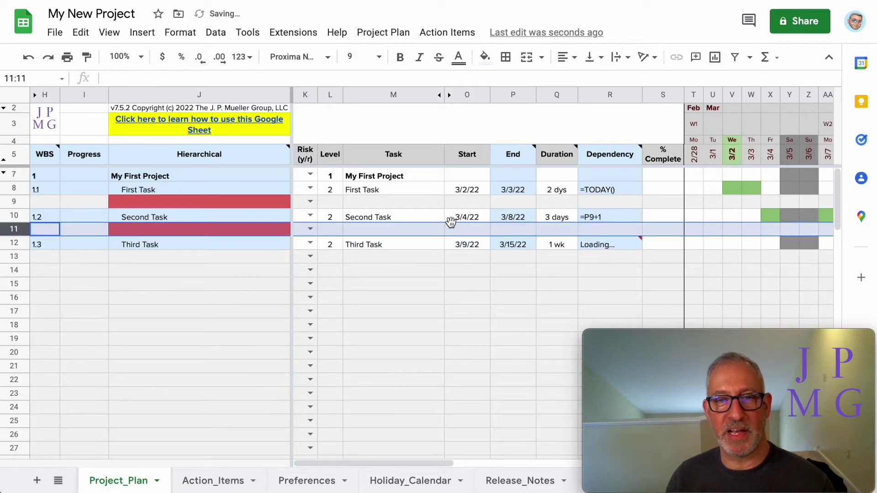
# Check the End cells P11, the Third Task row below, and P9 for their formulas
pyautogui.click(498, 252)
pyautogui.click(508, 232)
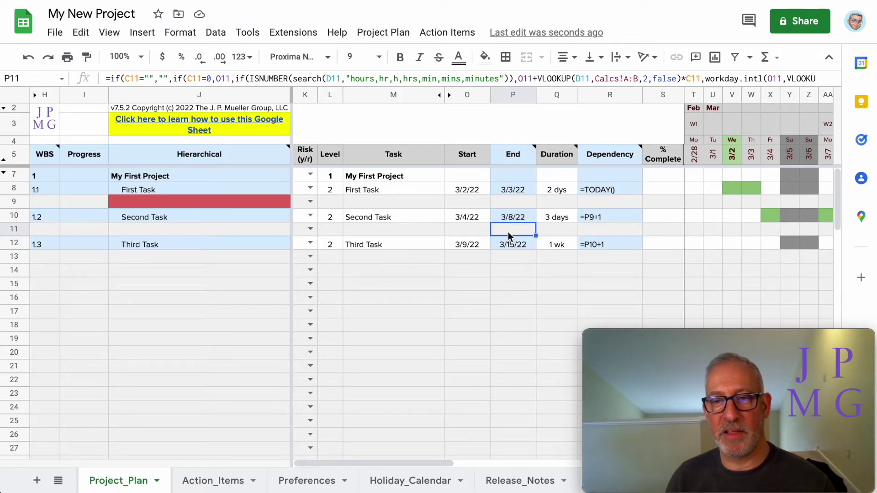
pyautogui.press('Down')
pyautogui.press('Up')
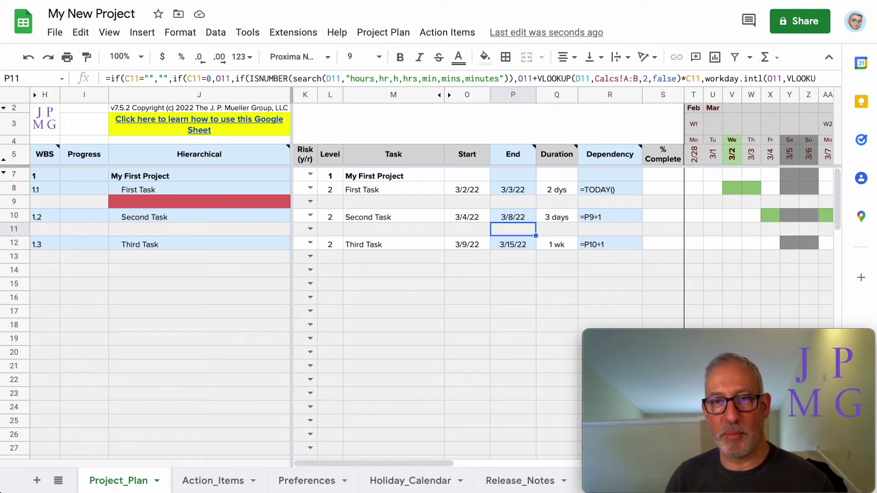
pyautogui.press('Up')
pyautogui.press('Up')
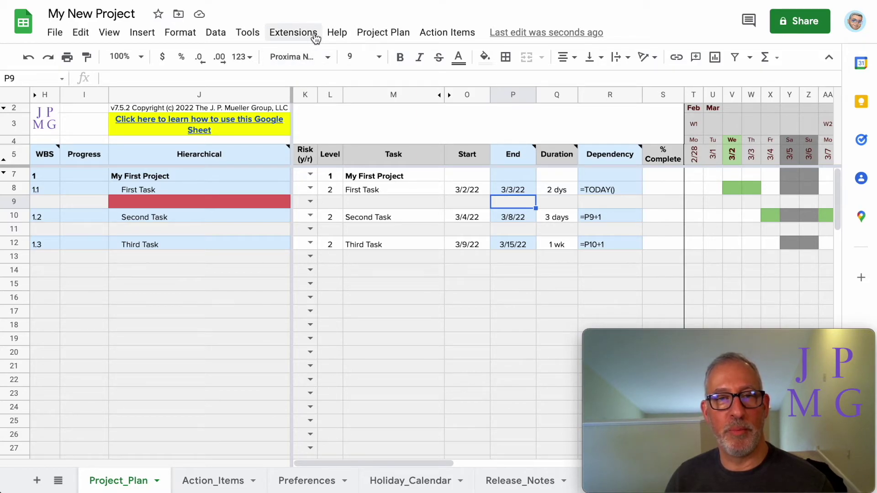
# Run Fix Formulas from the Project Plan menu and confirm resetting the End column formulas
pyautogui.click(377, 37)
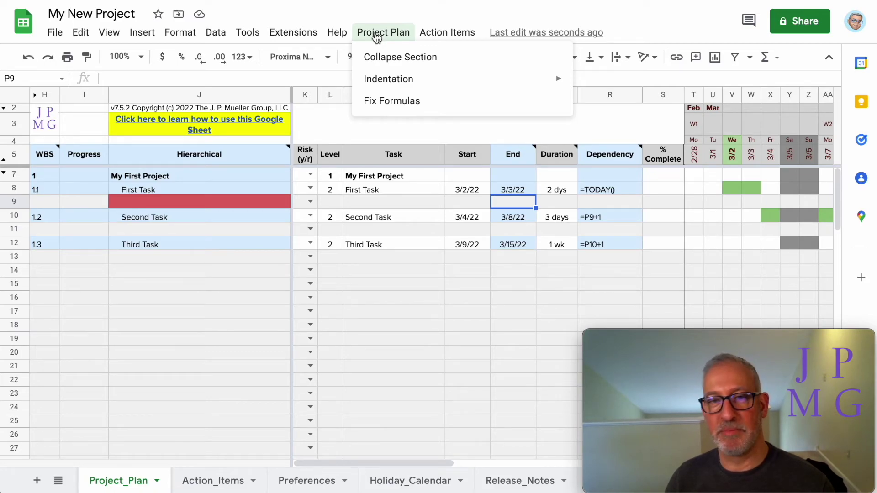
pyautogui.click(378, 100)
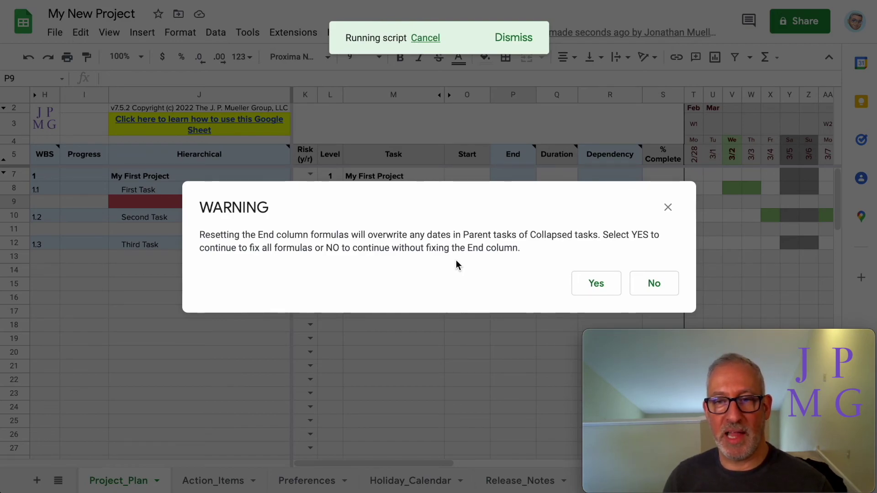
pyautogui.click(592, 288)
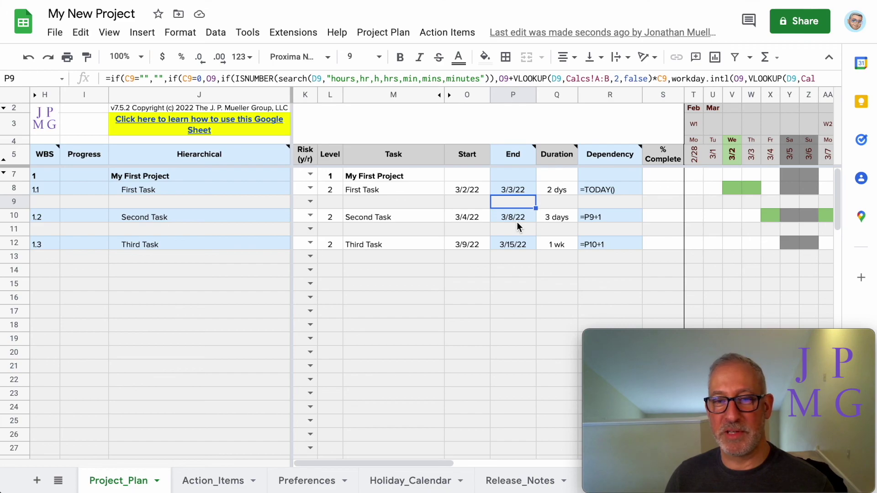
# Verify the End column reset now gives the inserted row 9 the End-date formula
pyautogui.moveTo(804, 442)
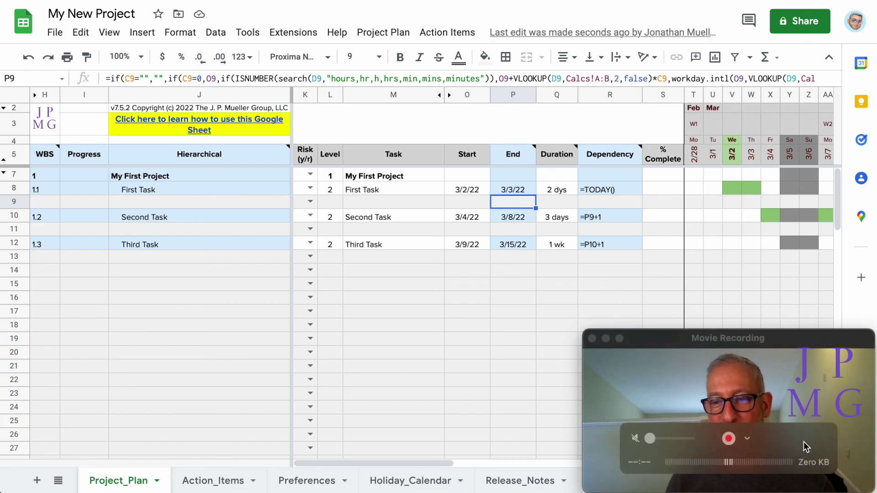